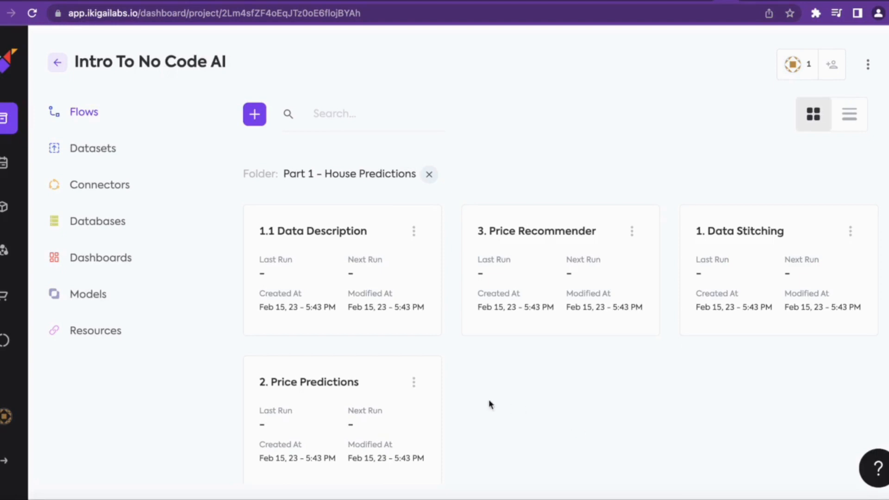
Create a new flow named "Demo Data Stitching" in the Part 1 - House Predictions folder
left_click(255, 117)
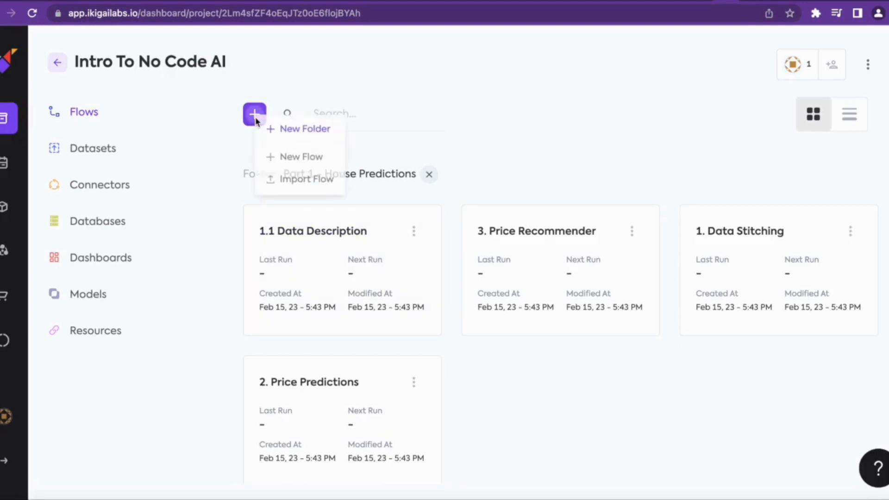
left_click(284, 159)
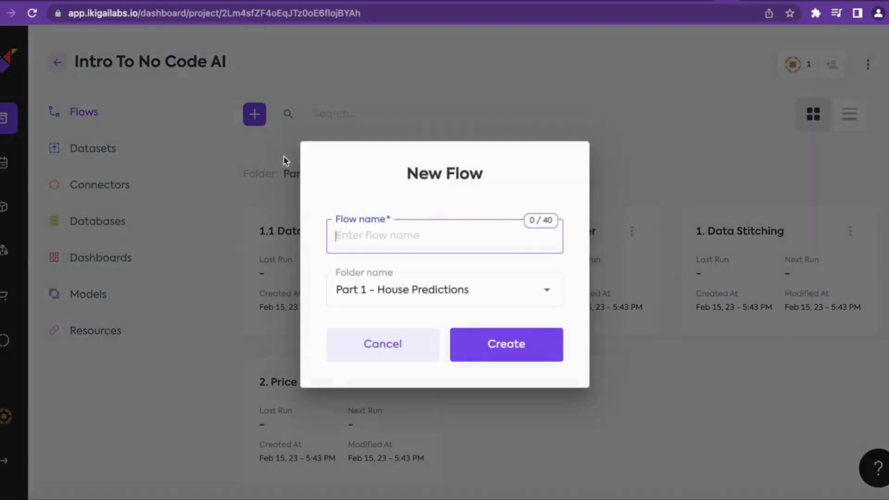
type("Demo")
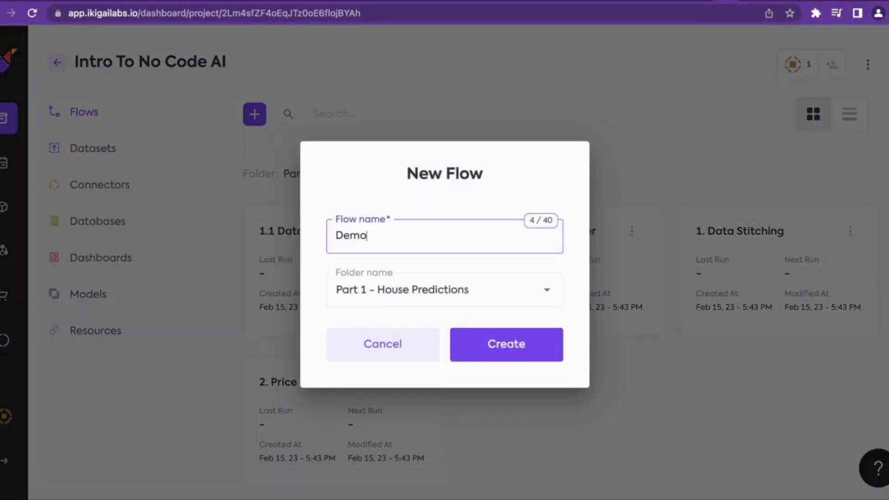
type(" Data Stitching")
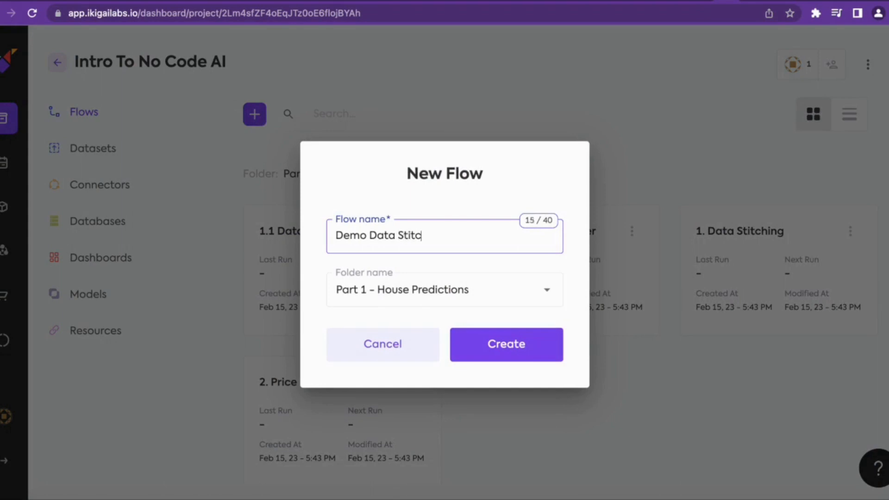
left_click(500, 345)
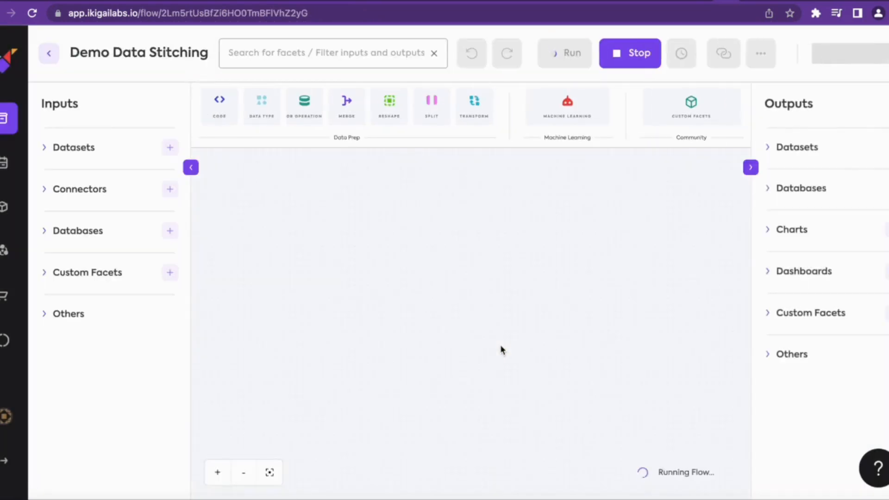
Add the Housing Prices dataset to the flow canvas as an input and close its data preview
left_click(45, 148)
scroll(109, 238, "down", 1)
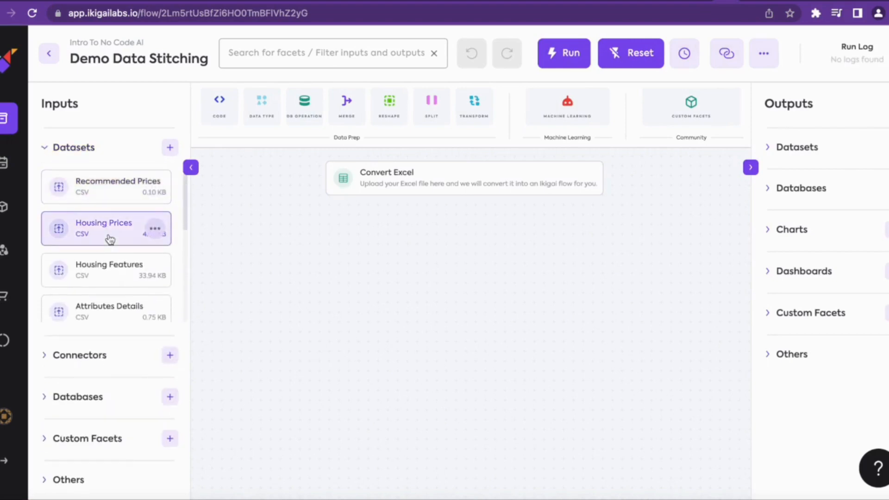
left_click_drag(110, 238, 352, 262)
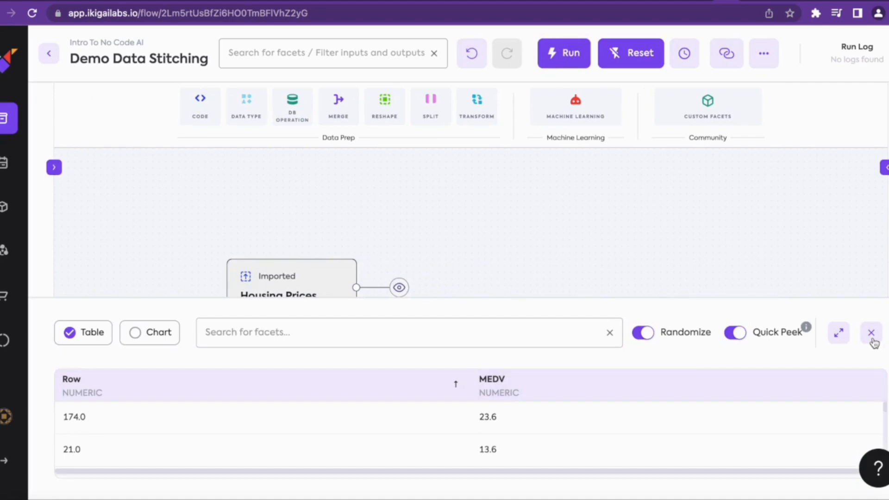
left_click(871, 333)
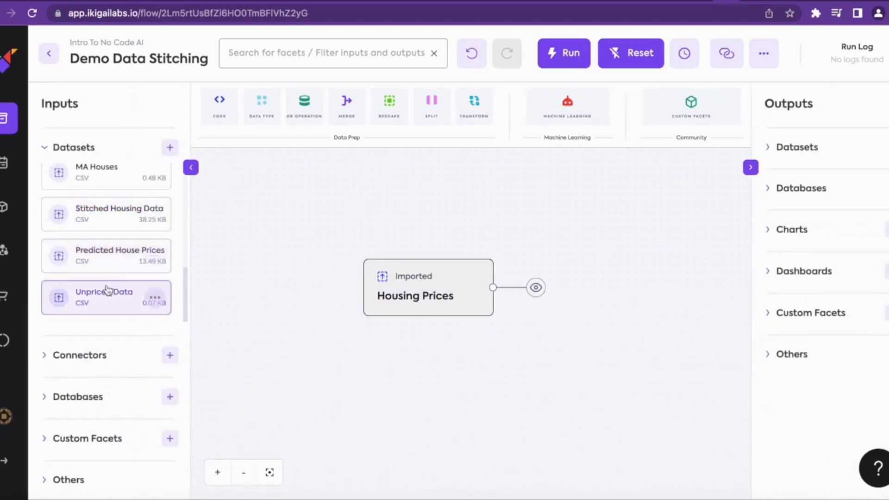
Add the Housing Features dataset to the canvas and place the Housing Prices node below it
scroll(109, 262, "up", 2)
scroll(110, 262, "up", 4)
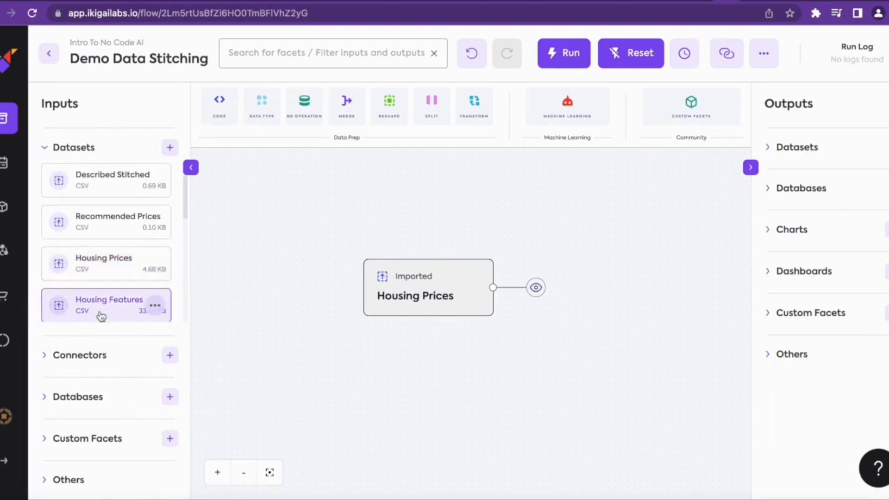
left_click_drag(101, 316, 377, 226)
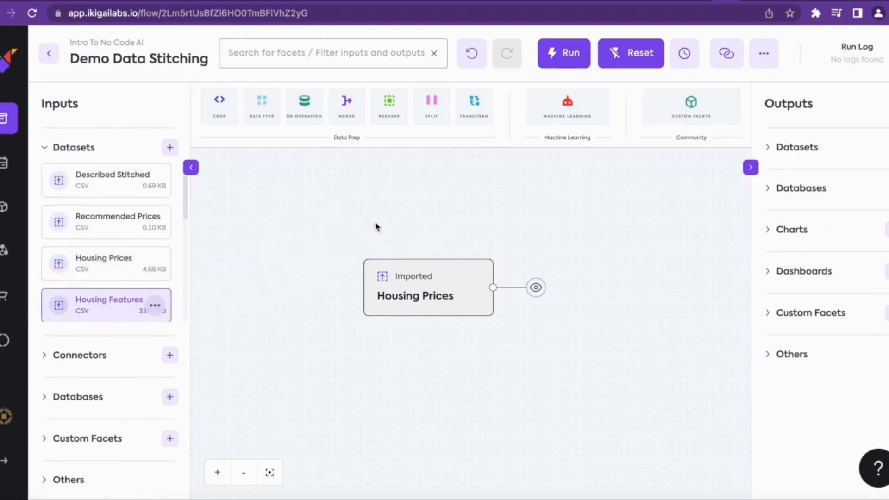
left_click(393, 311)
left_click_drag(393, 310, 424, 386)
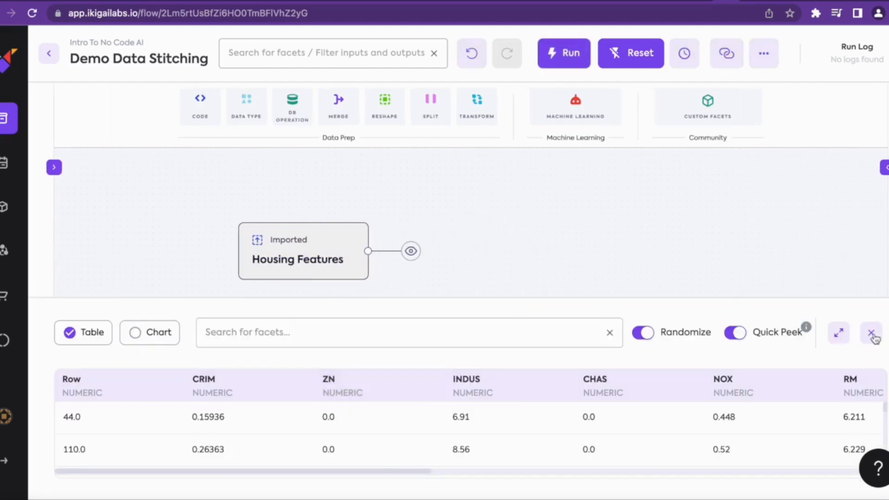
left_click(871, 333)
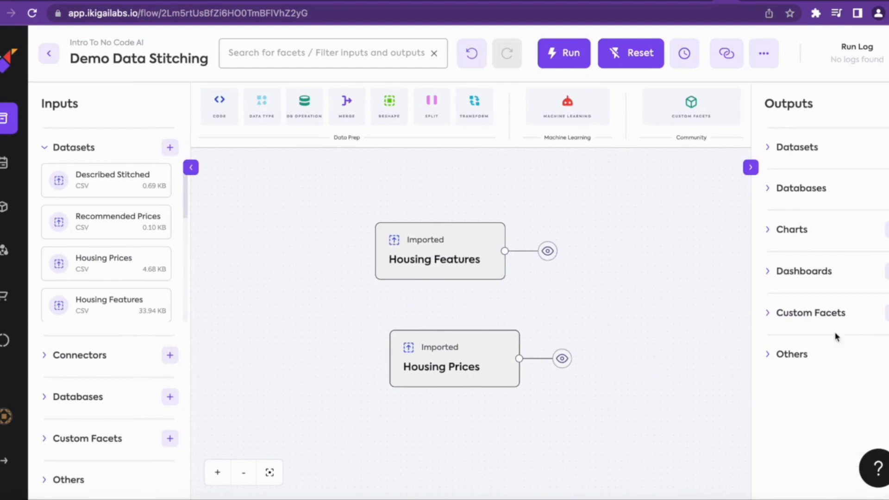
left_click_drag(420, 383, 401, 403)
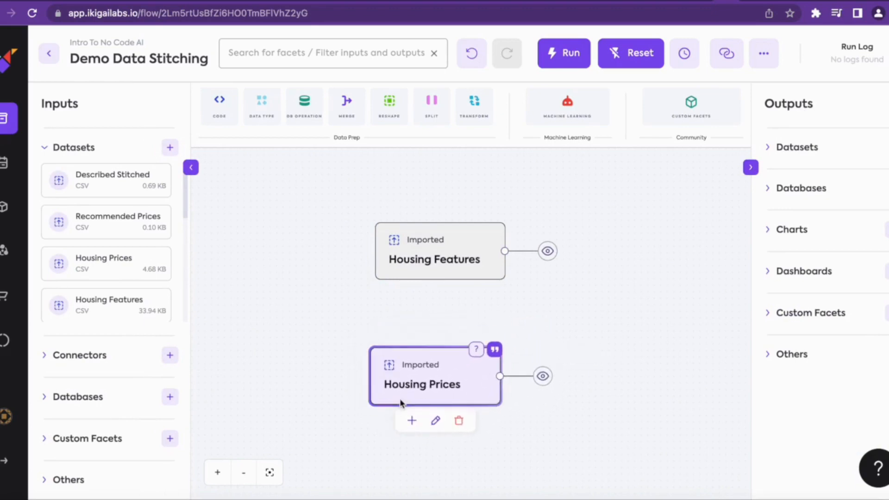
Add a Join facet after Housing Prices and connect Housing Features to it as well
left_click(407, 425)
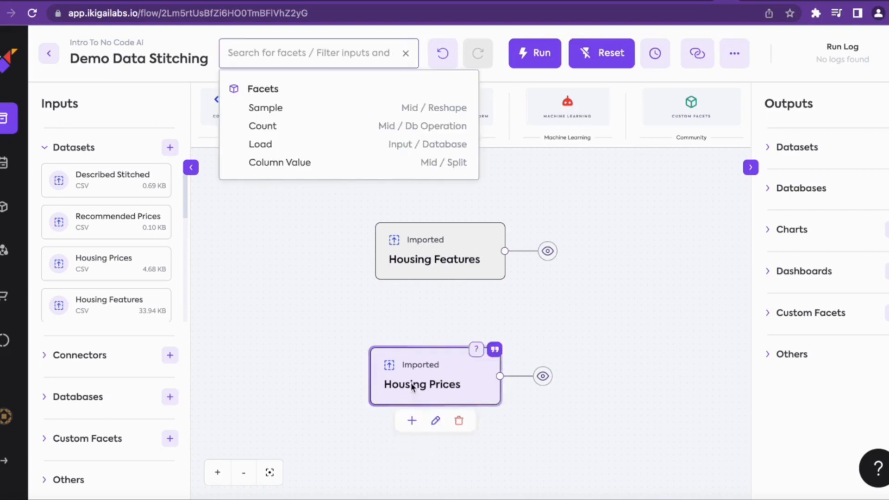
type("join")
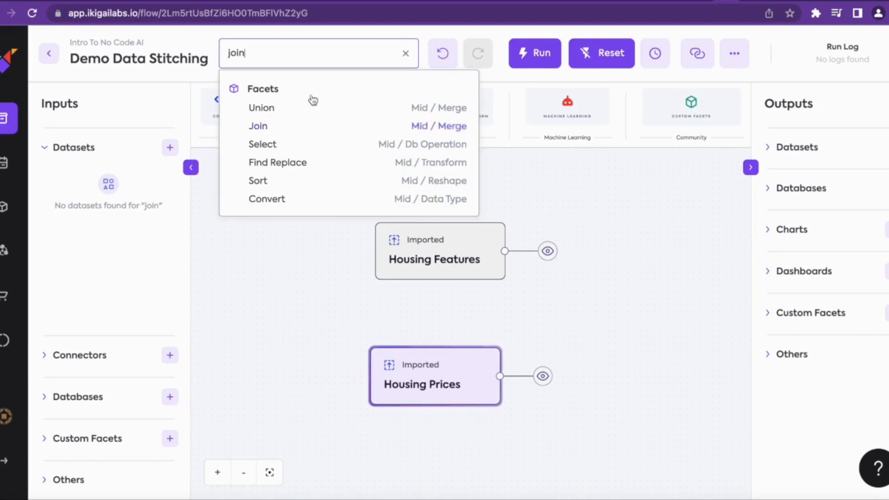
left_click(301, 134)
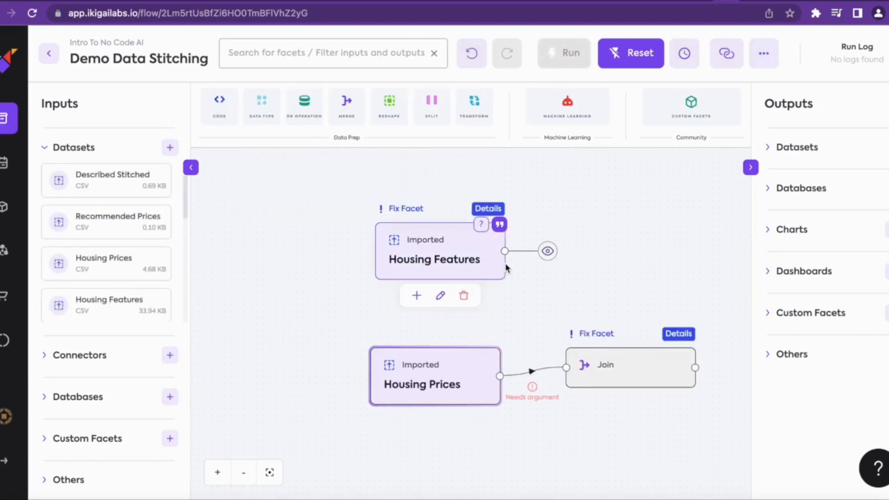
left_click_drag(611, 360, 615, 326)
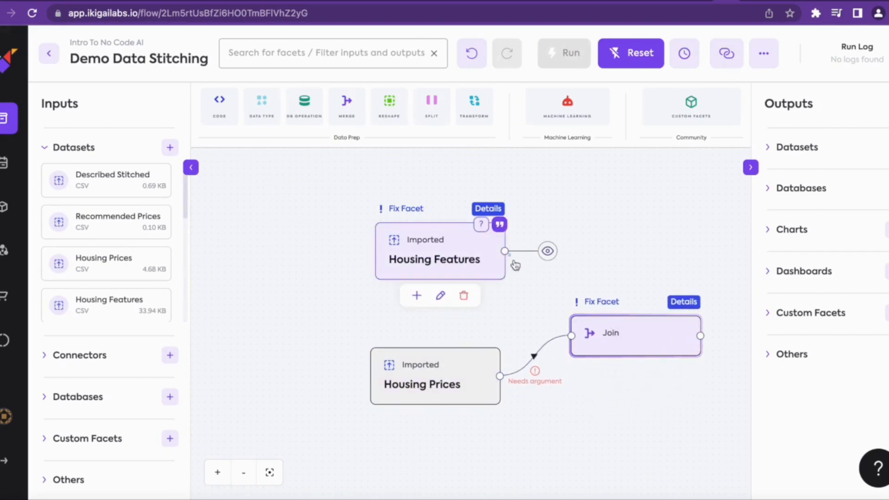
left_click_drag(515, 265, 572, 336)
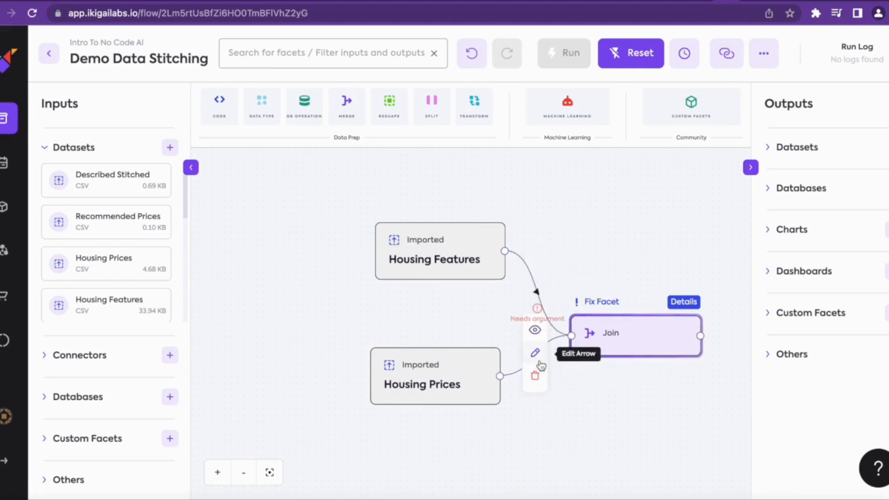
Set the table side of the arrow from Housing Prices to Join to right
left_click(536, 356)
left_click(453, 300)
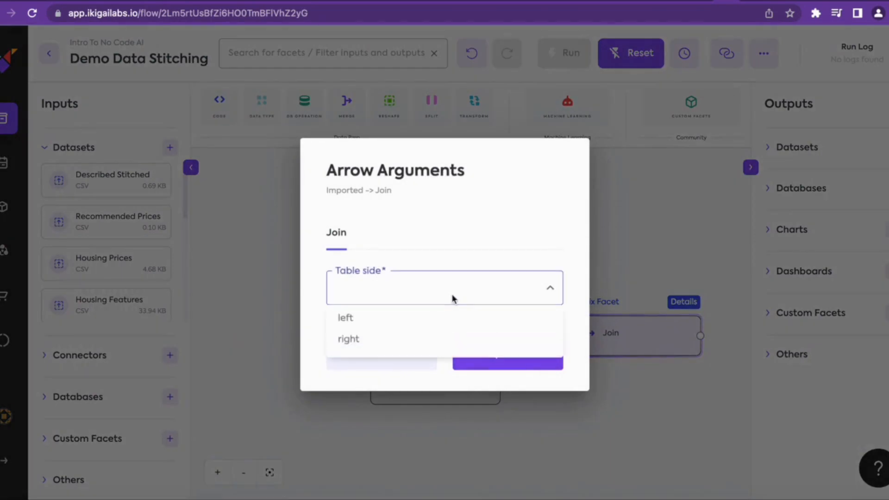
left_click(358, 339)
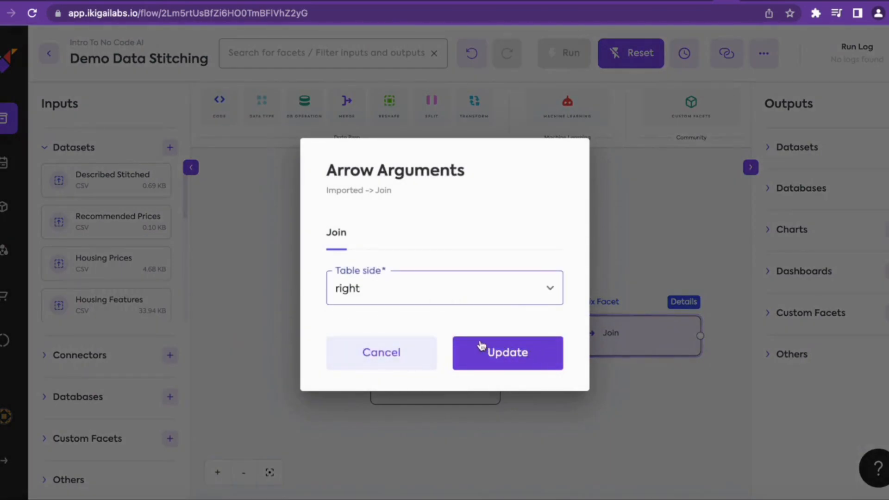
left_click(502, 358)
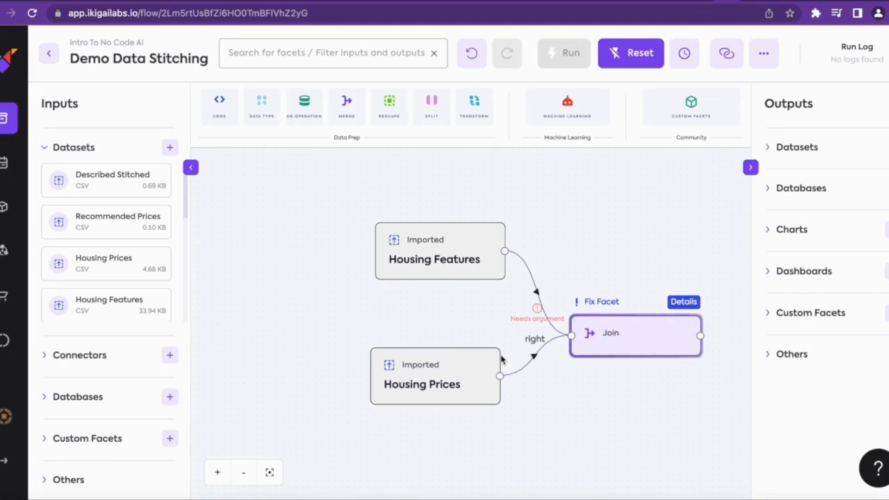
Set the table side of the arrow from Housing Features to Join to left
mouse_move(538, 305)
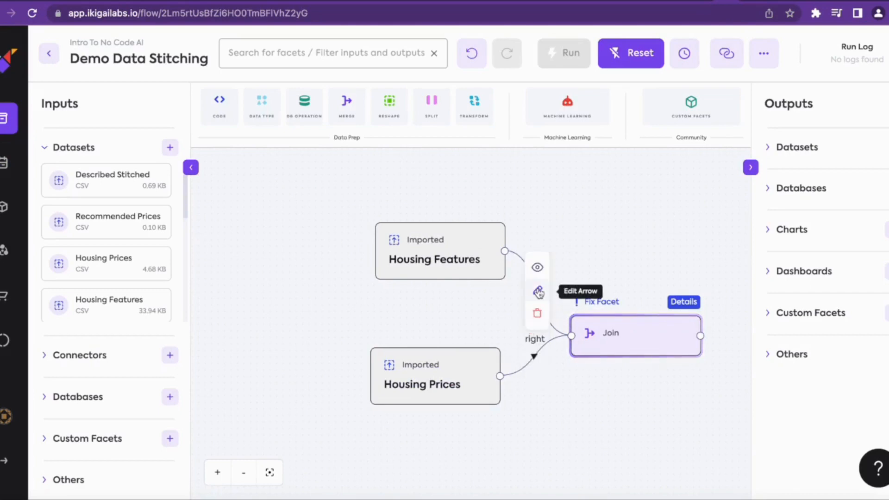
left_click(538, 292)
left_click(468, 289)
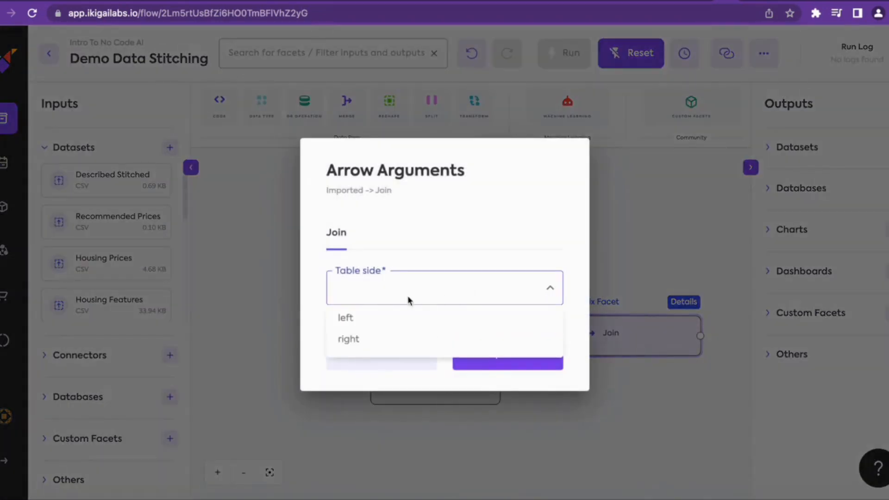
left_click(365, 321)
left_click(490, 361)
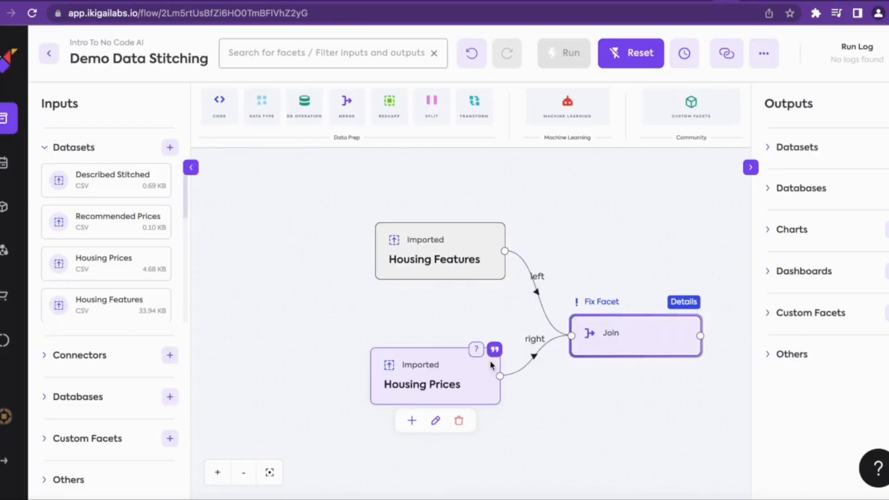
Configure the Join facet as a left join, matching the Row column of the left table with Row of the right table
mouse_move(626, 339)
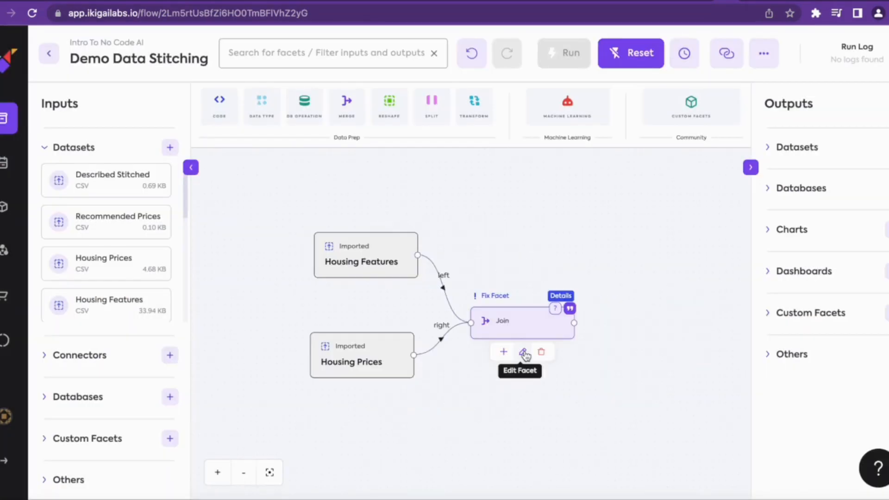
left_click(524, 353)
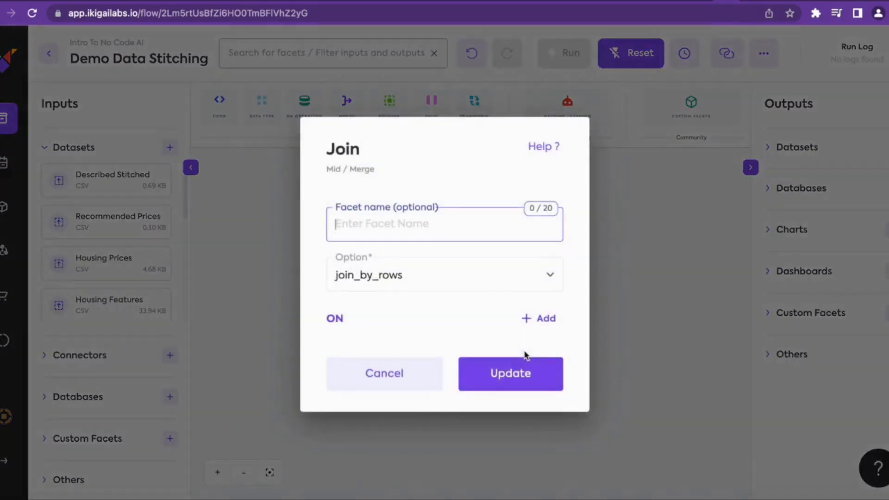
left_click(471, 283)
left_click(361, 351)
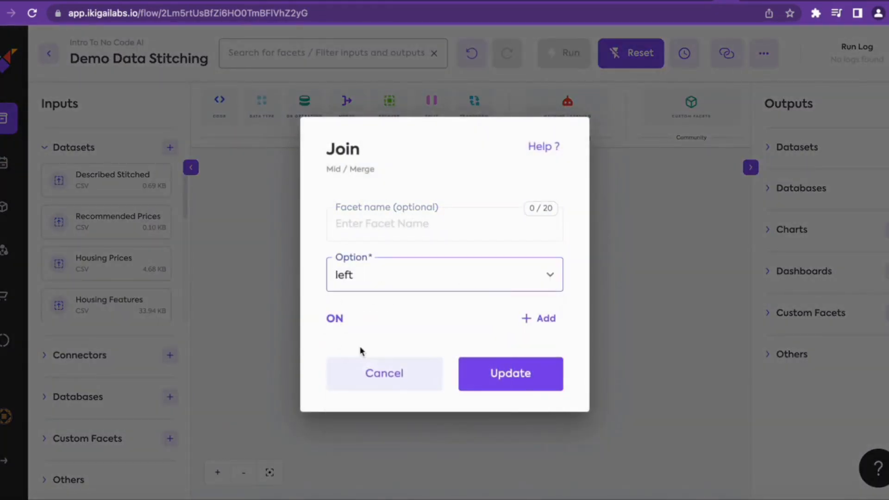
left_click(540, 324)
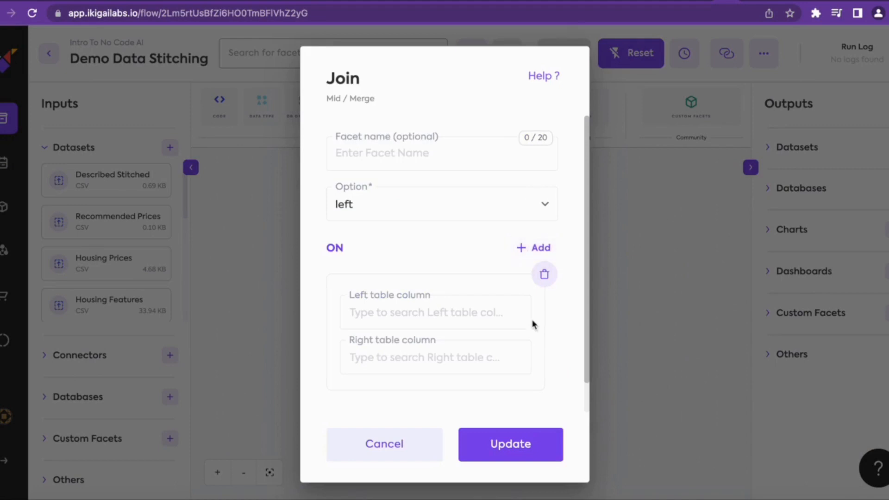
left_click(435, 312)
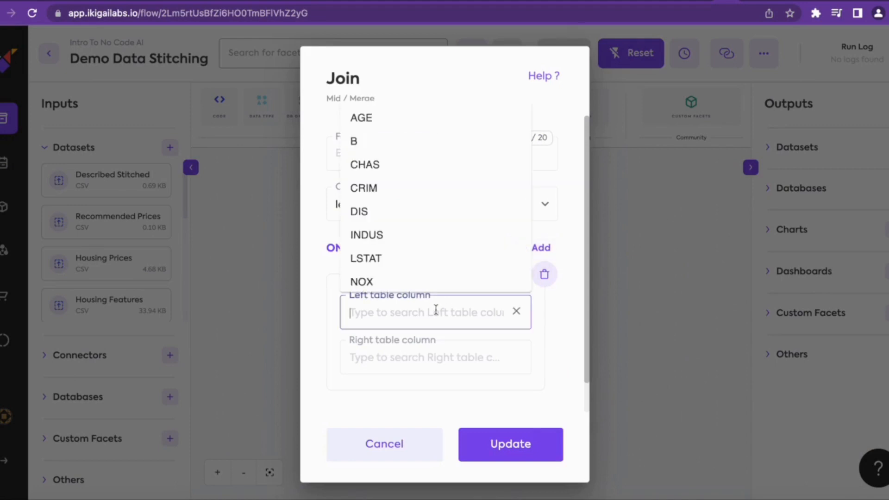
type("ro")
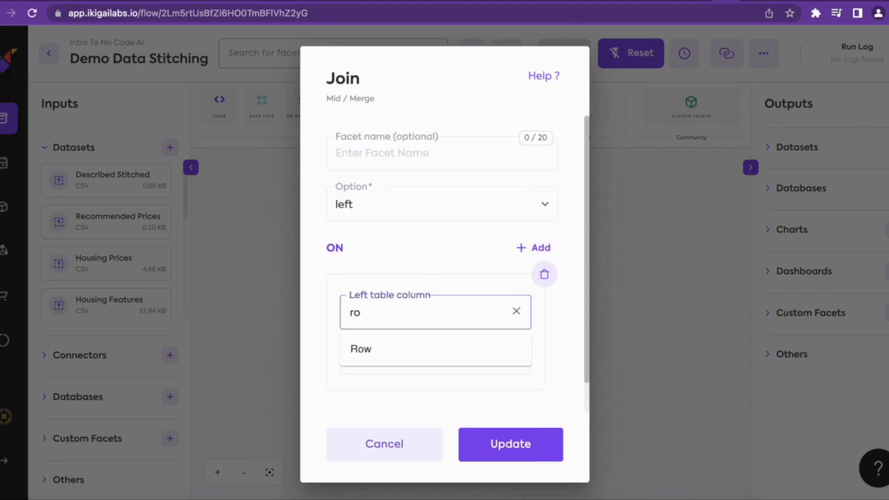
left_click(377, 348)
left_click(376, 355)
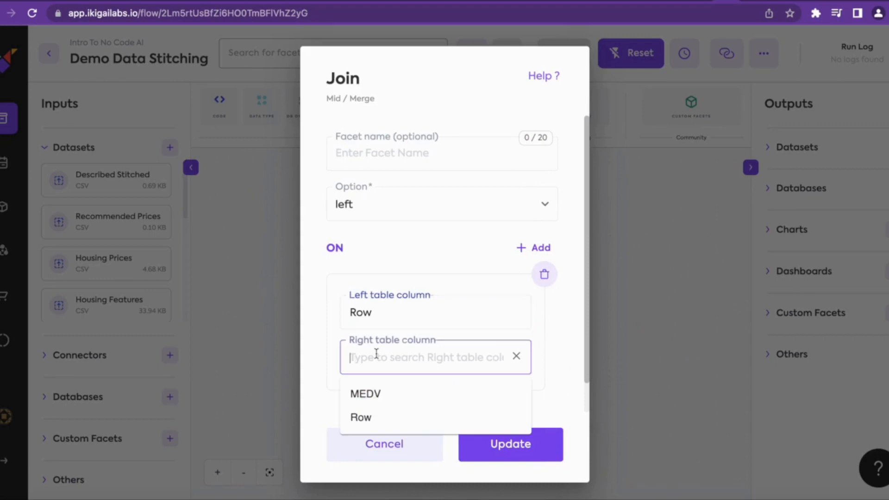
left_click(376, 418)
left_click(488, 442)
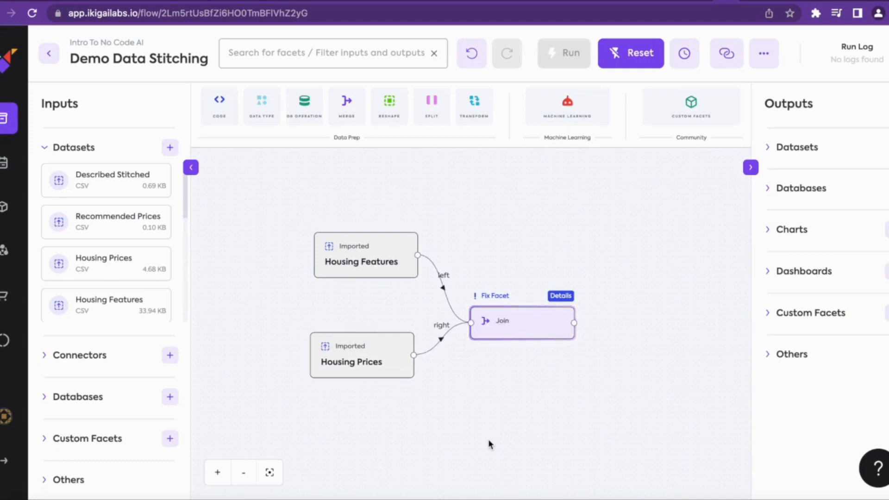
Add a Drop Columns facet after the Join facet
mouse_move(510, 327)
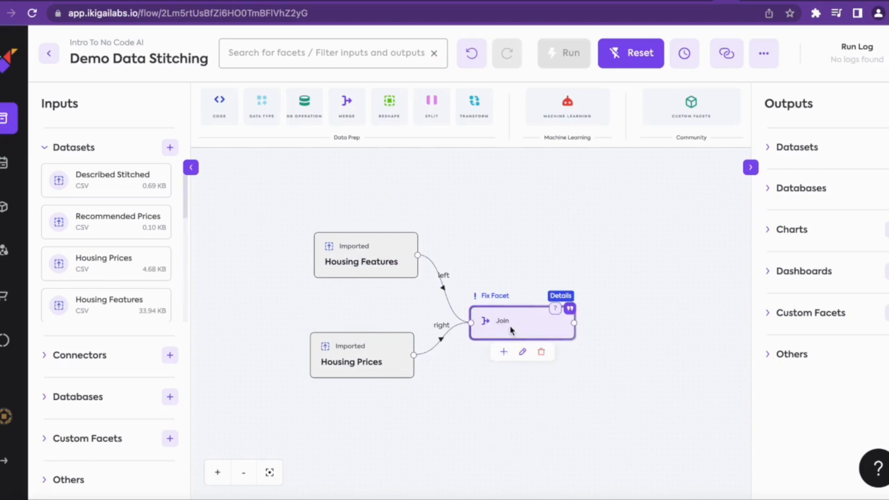
left_click(502, 353)
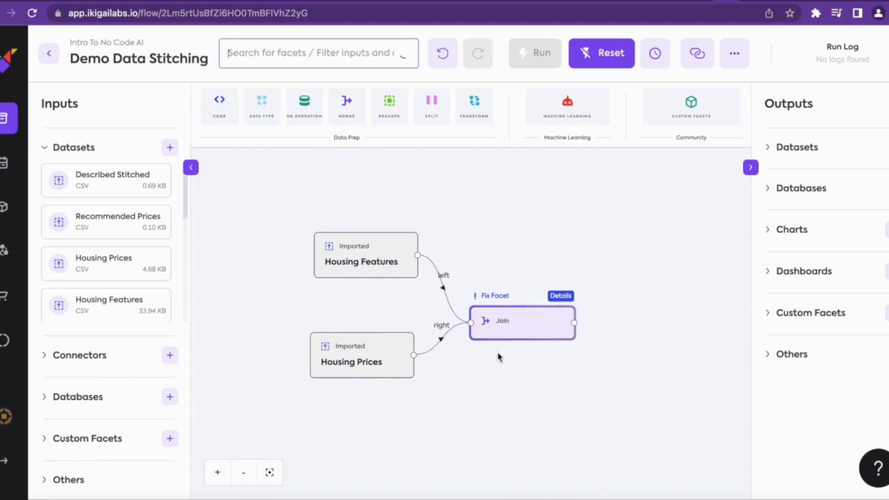
type("drop")
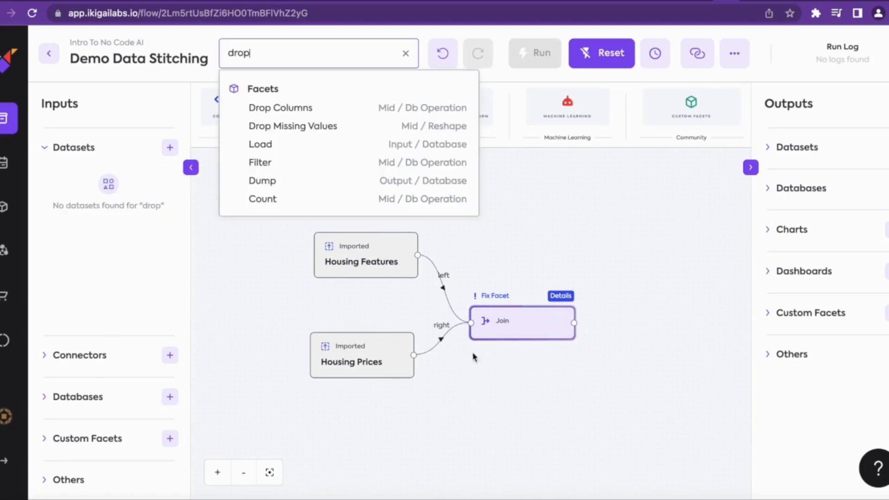
left_click(326, 114)
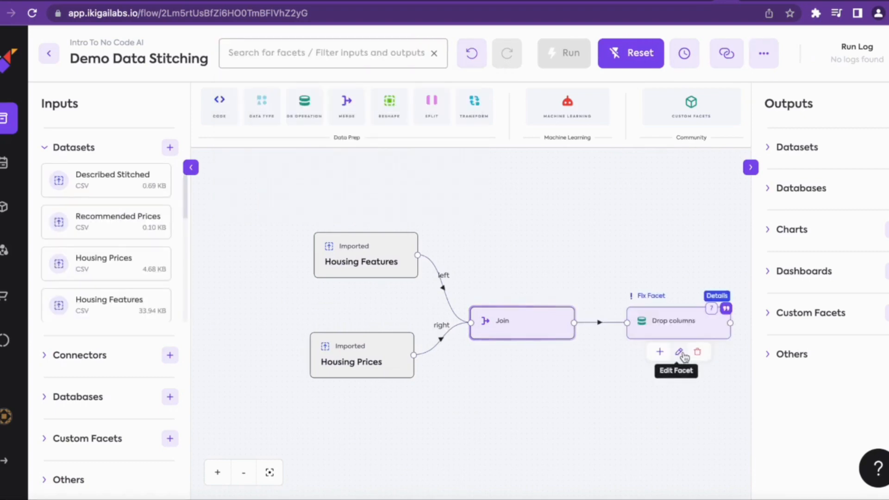
Configure the Drop Columns facet to remove the Row column
left_click(680, 353)
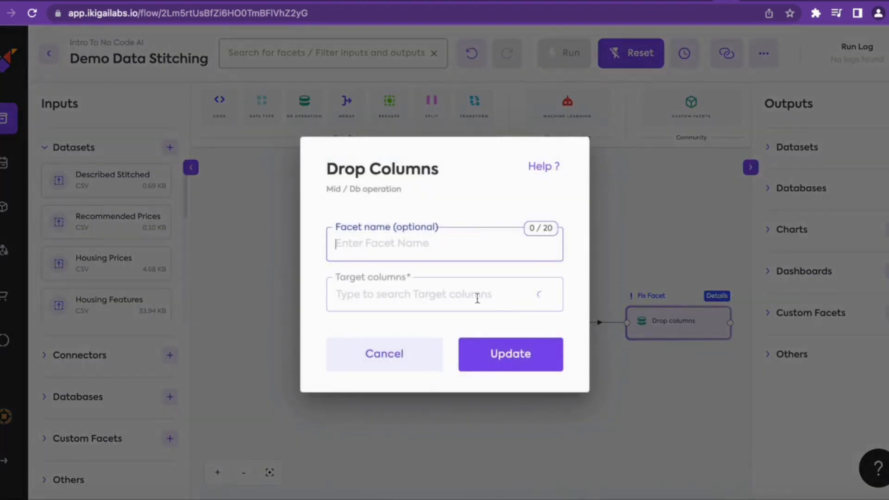
left_click(461, 295)
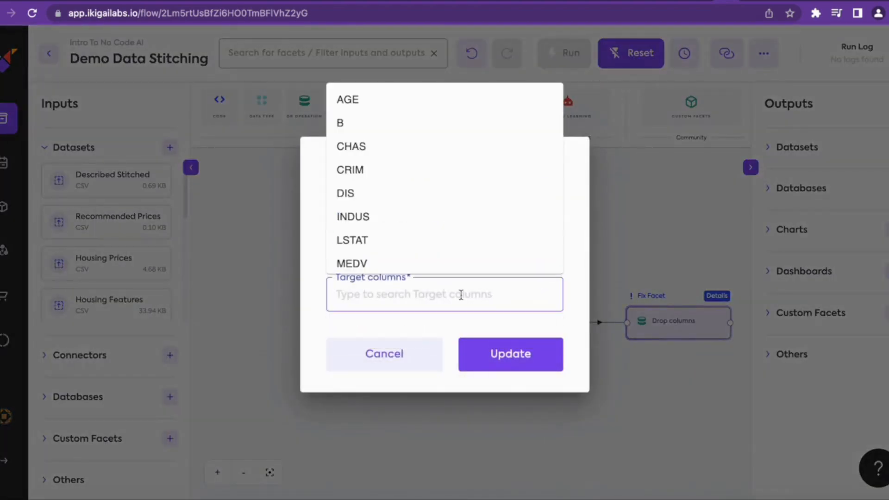
type("ro")
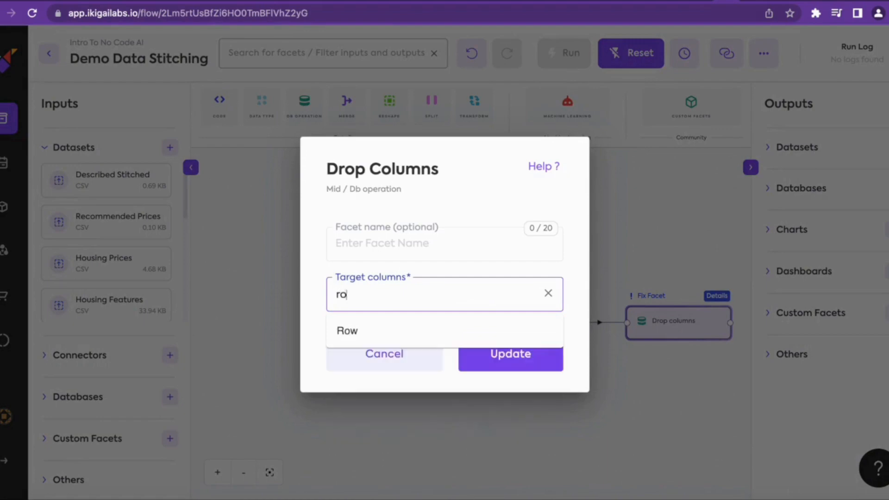
type("w")
left_click(342, 331)
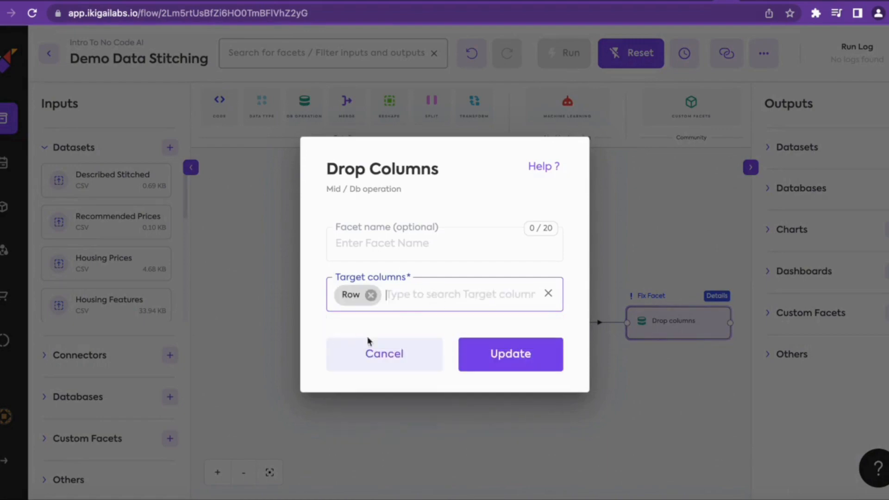
left_click(495, 363)
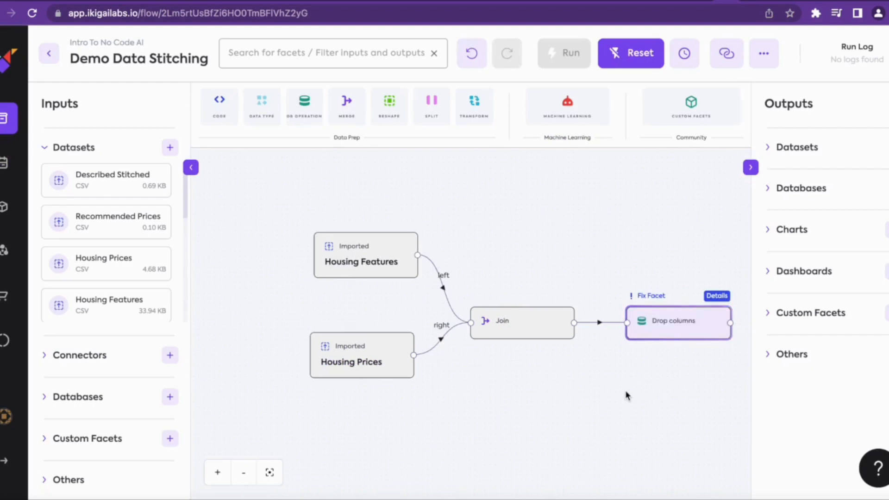
Add an Exported dataset facet after the Drop Columns facet
mouse_move(663, 331)
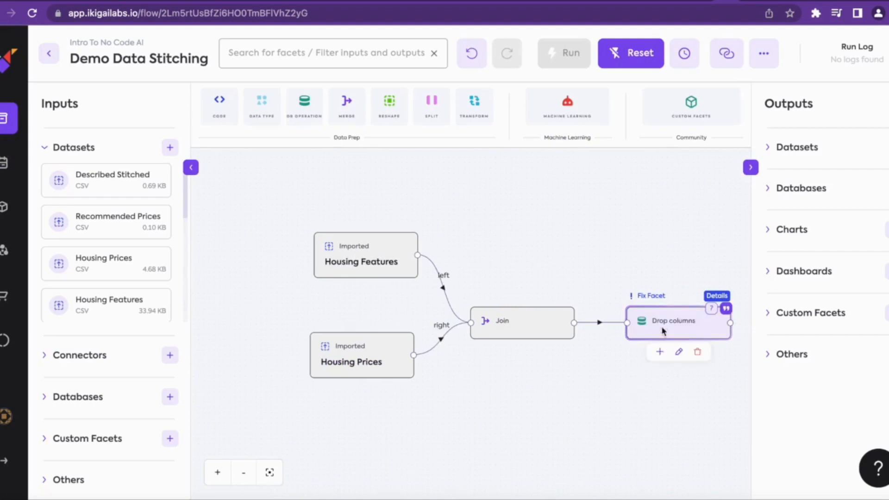
left_click(660, 354)
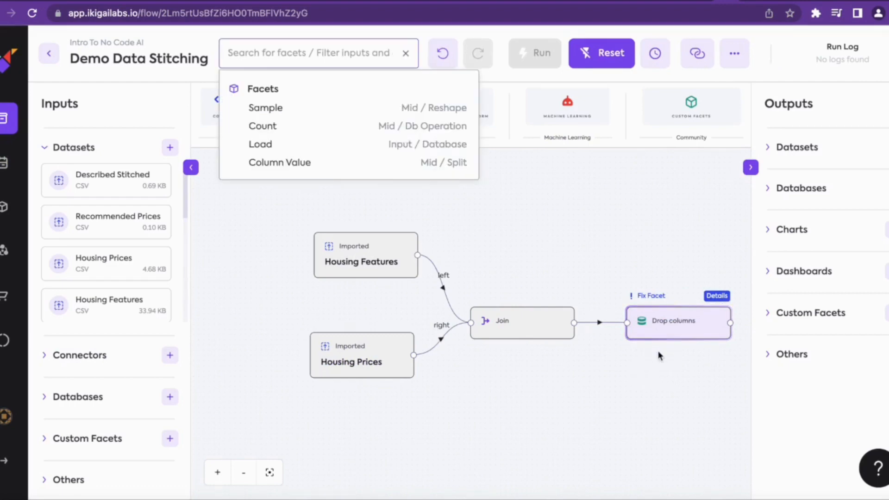
type("exported")
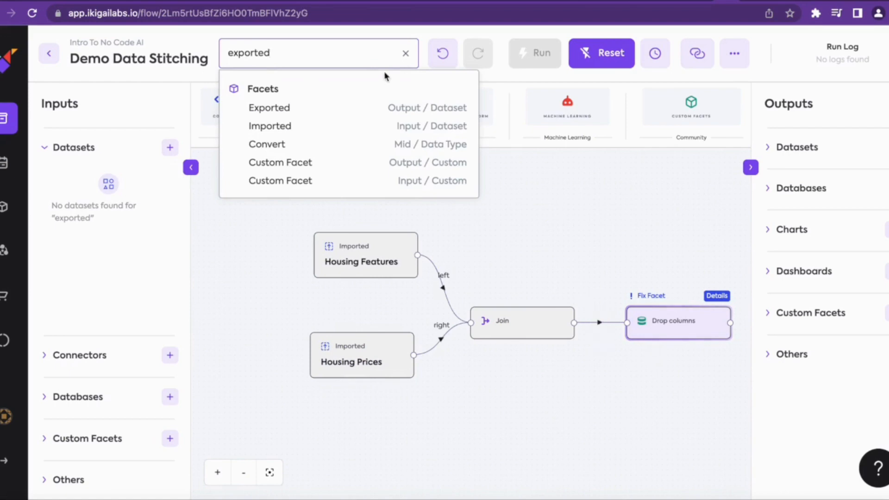
left_click(339, 116)
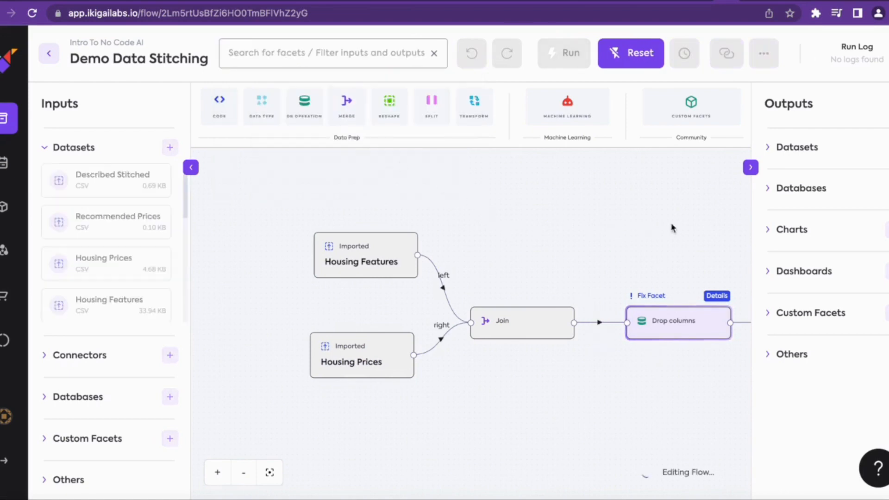
Configure the Exported facet with file type csv and the dataset name Stitching Demo Output
left_click(751, 167)
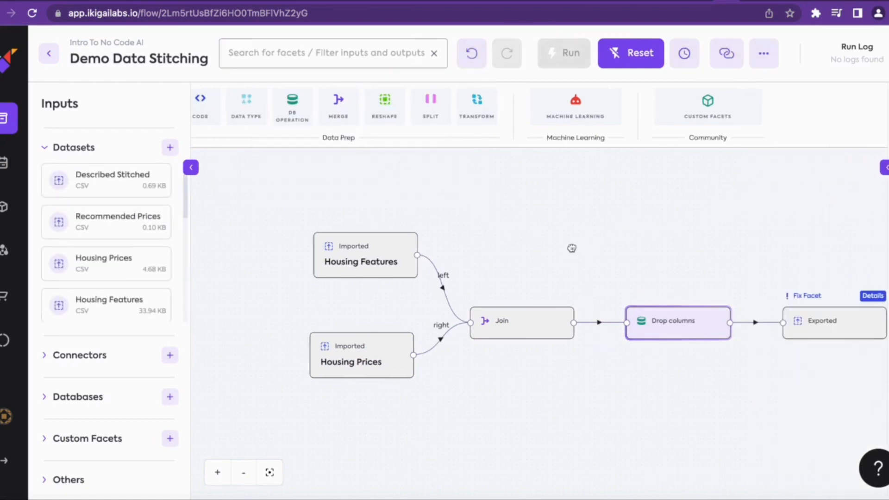
left_click_drag(571, 248, 485, 248)
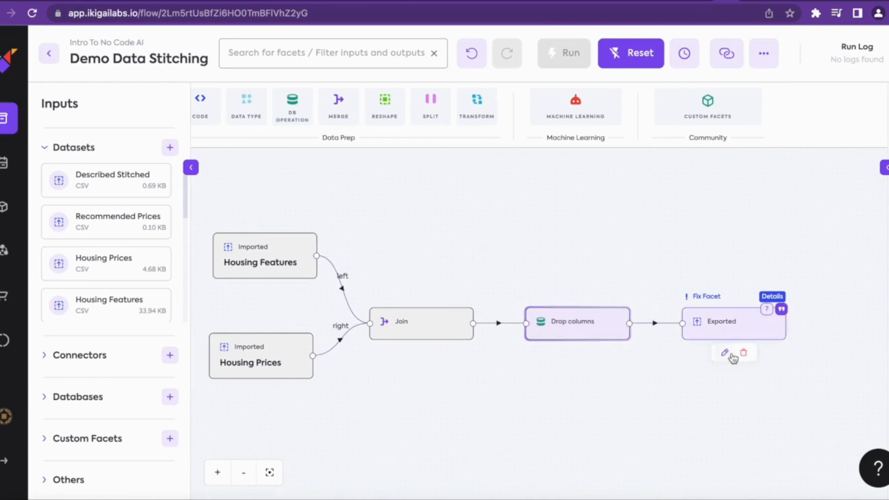
left_click(727, 354)
left_click(355, 264)
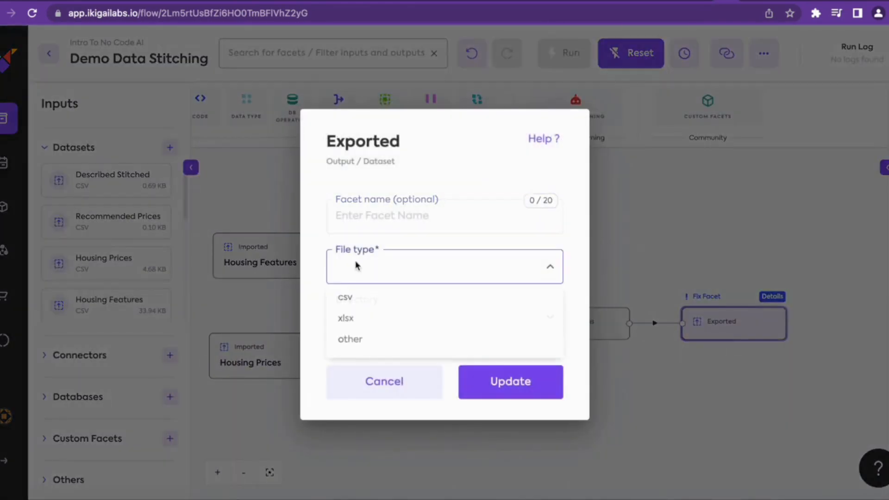
left_click(355, 298)
left_click(384, 276)
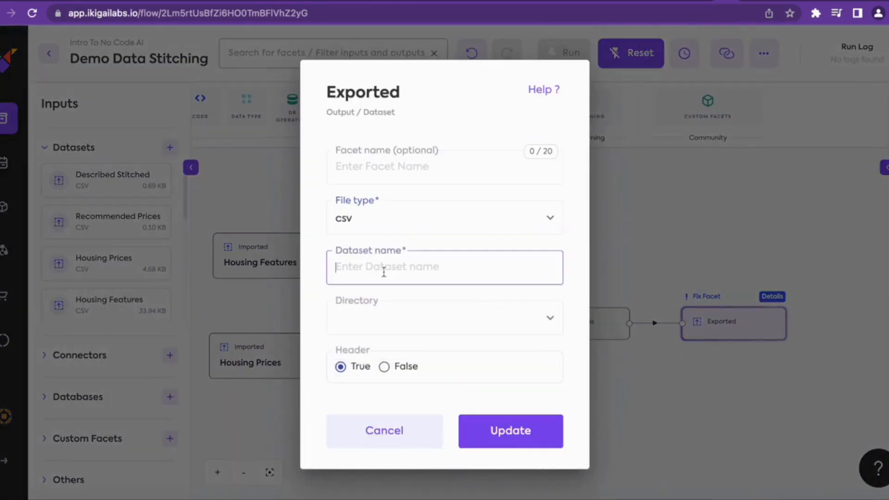
type("Stitching Demo Output")
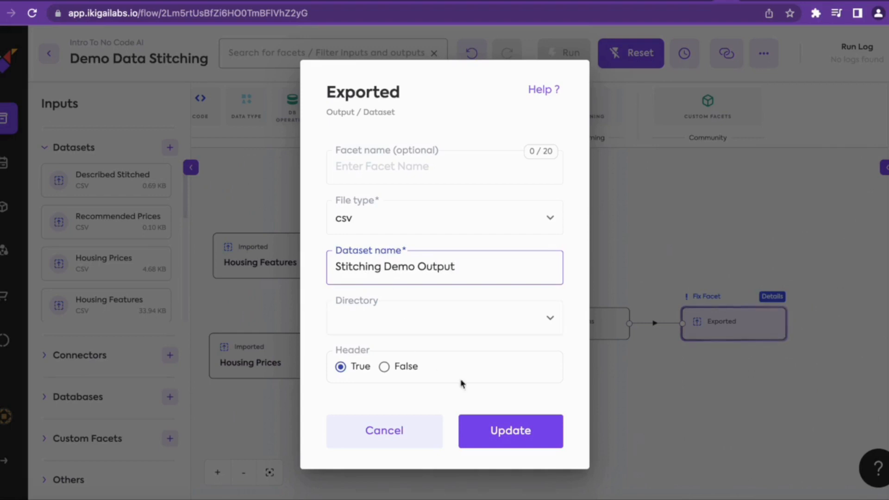
left_click(519, 437)
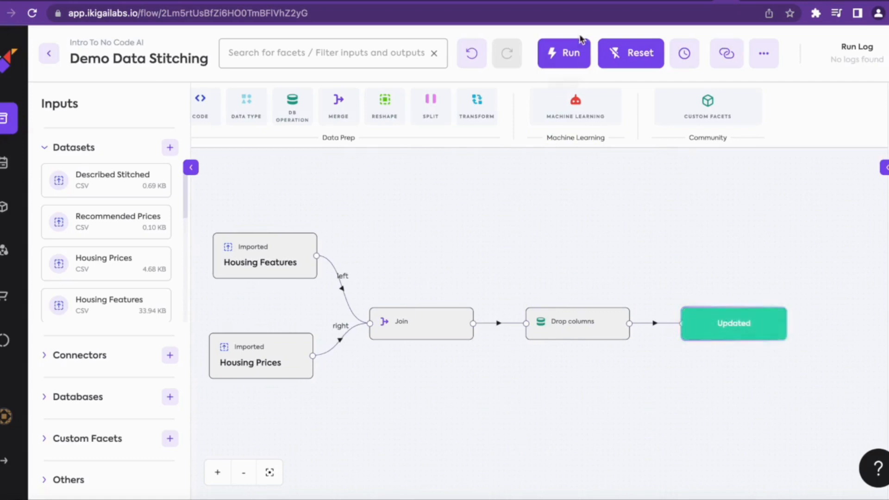
Run the flow and look through the table preview of the joined data
left_click(566, 56)
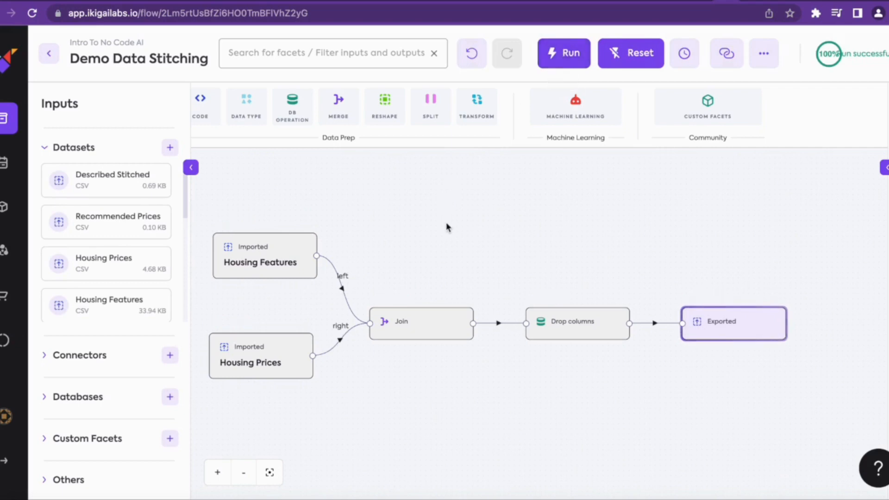
left_click(656, 303)
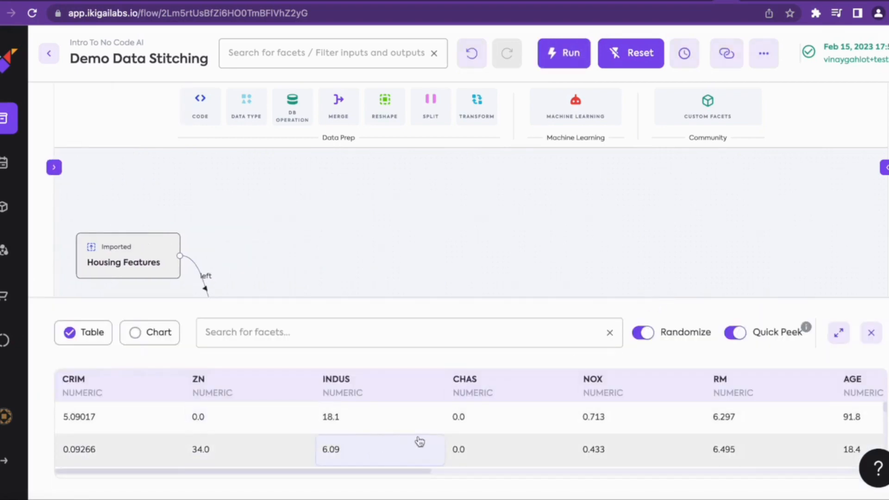
scroll(514, 434, "down", 5)
scroll(513, 433, "down", 5)
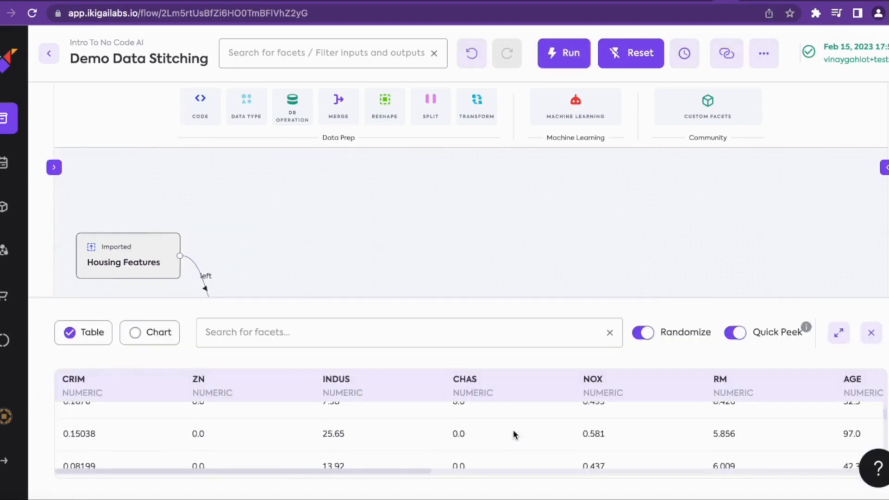